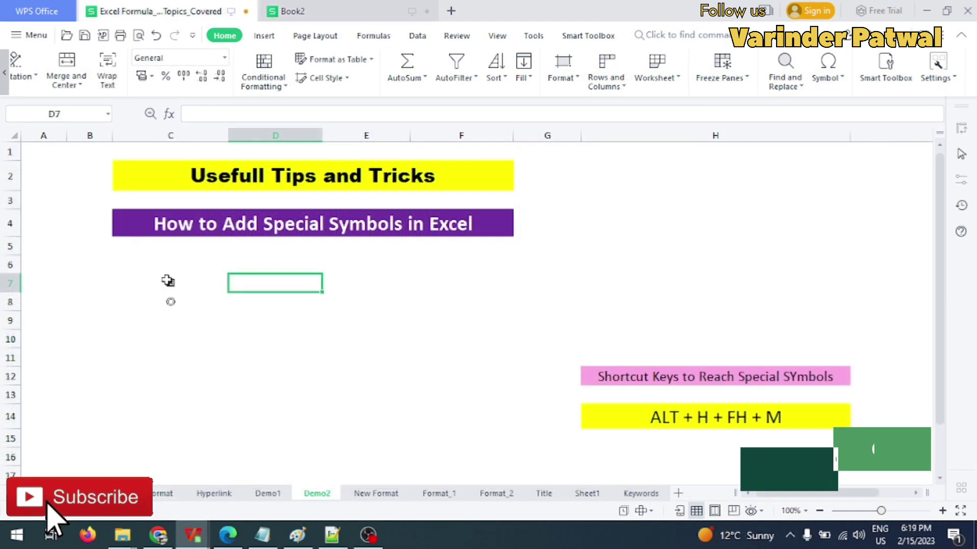
Select the example symbols ☒ and ◎ in C7:C8 on the Demo2 sheet.
{"action": "left_click_drag", "start_coordinate": [168, 281], "coordinate": [168, 301]}
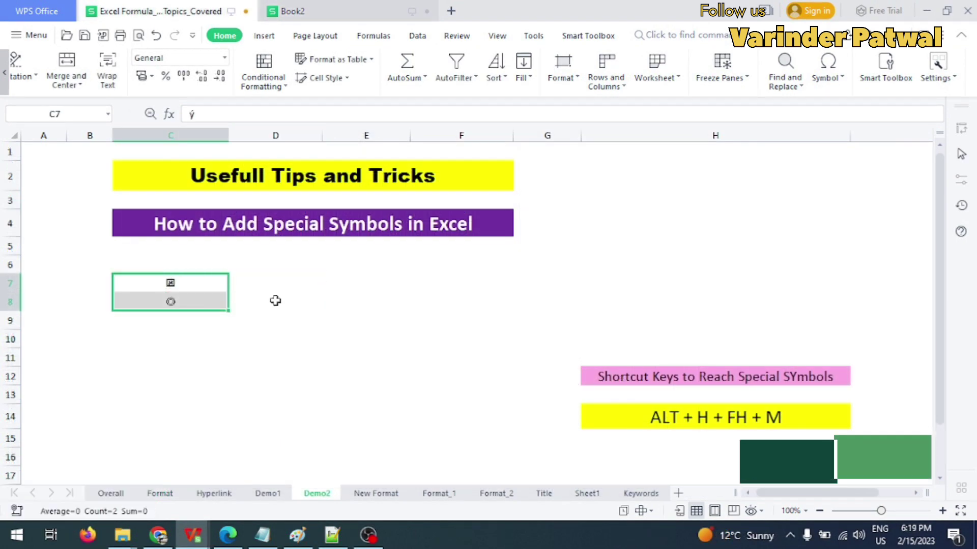
With D7 selected, open Symbol > More Symbols using Alt, H, FH, M.
{"action": "left_click", "coordinate": [265, 279]}
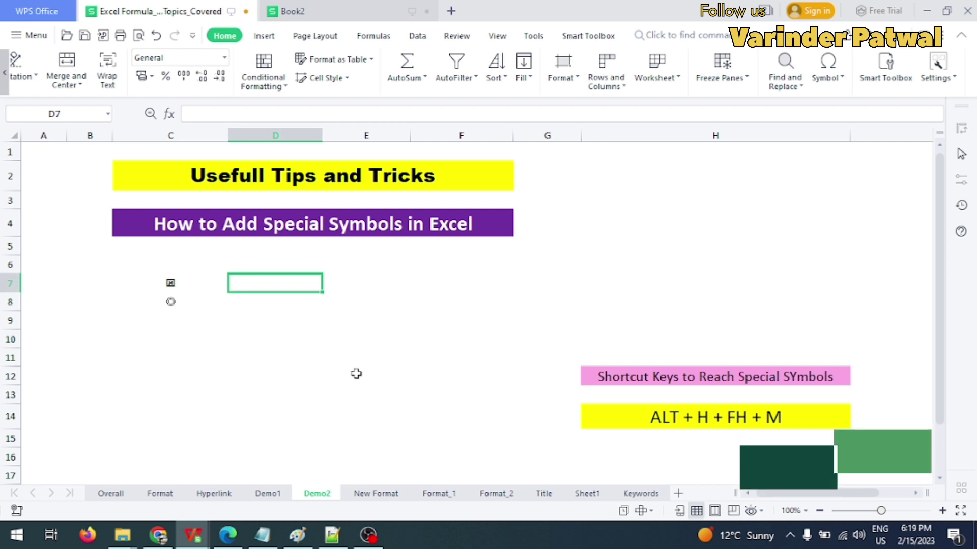
{"action": "left_click_drag", "start_coordinate": [741, 379], "coordinate": [739, 419]}
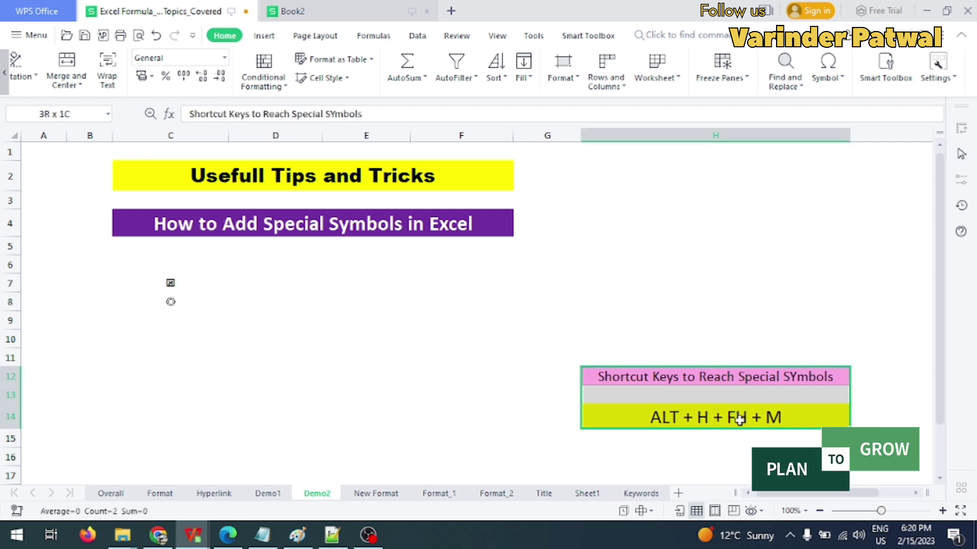
{"action": "left_click", "coordinate": [291, 281]}
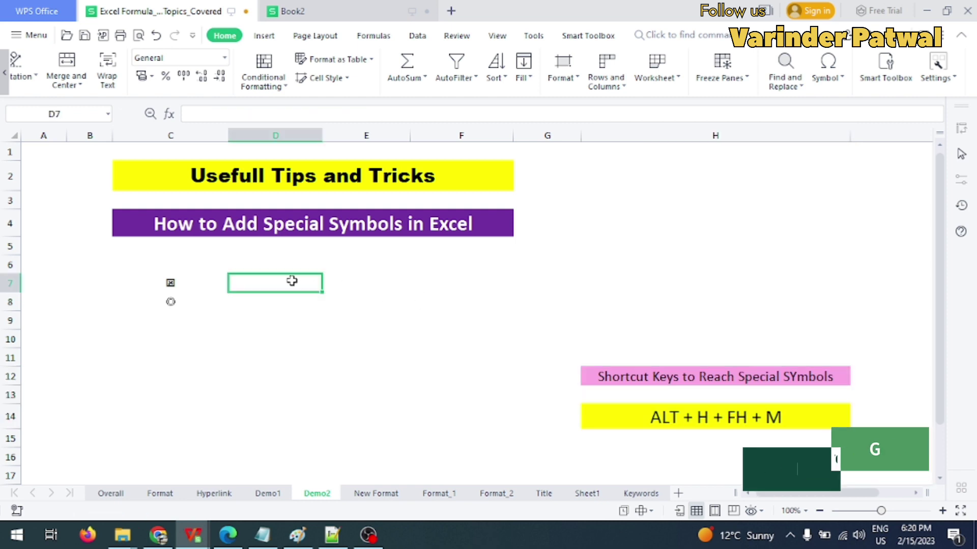
{"action": "key", "text": "alt"}
{"action": "key", "text": "h"}
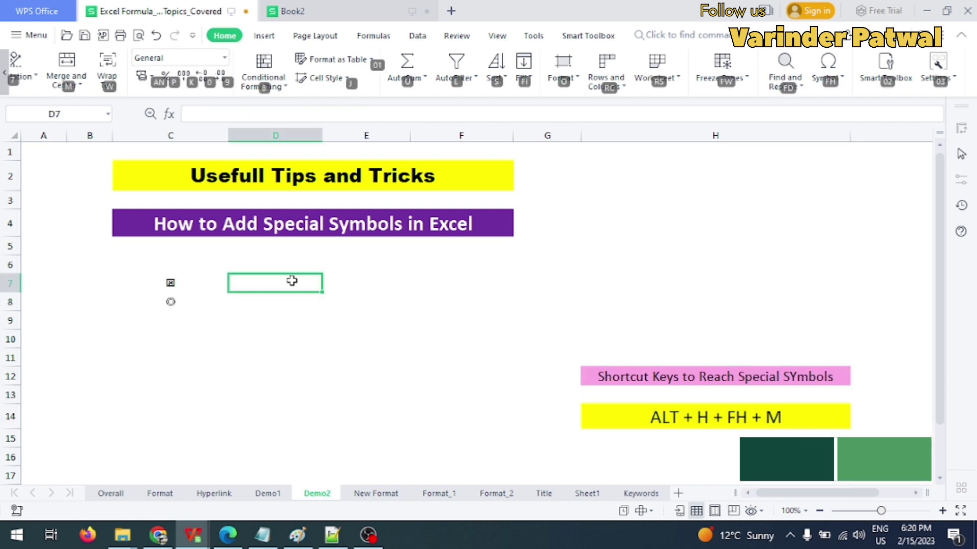
{"action": "key", "text": "f"}
{"action": "key", "text": "h"}
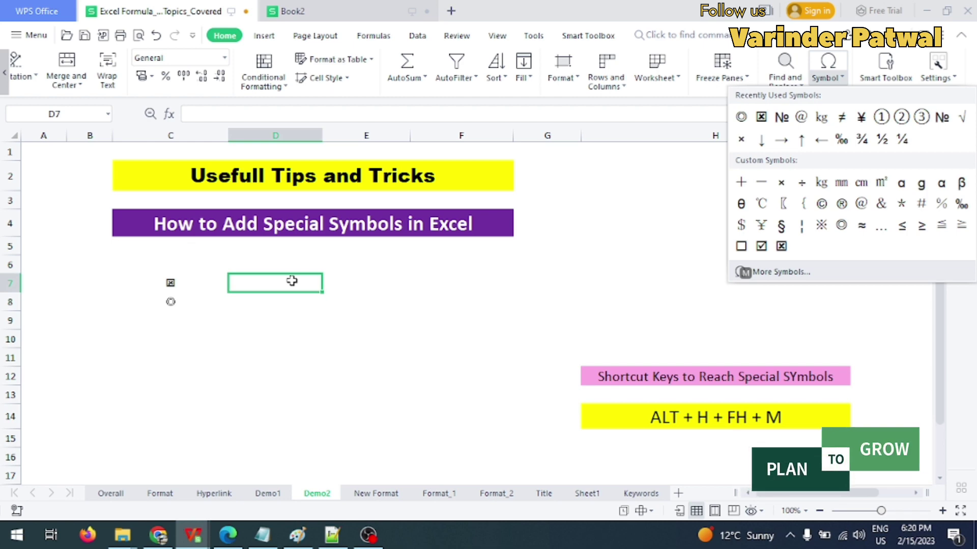
{"action": "key", "text": "m"}
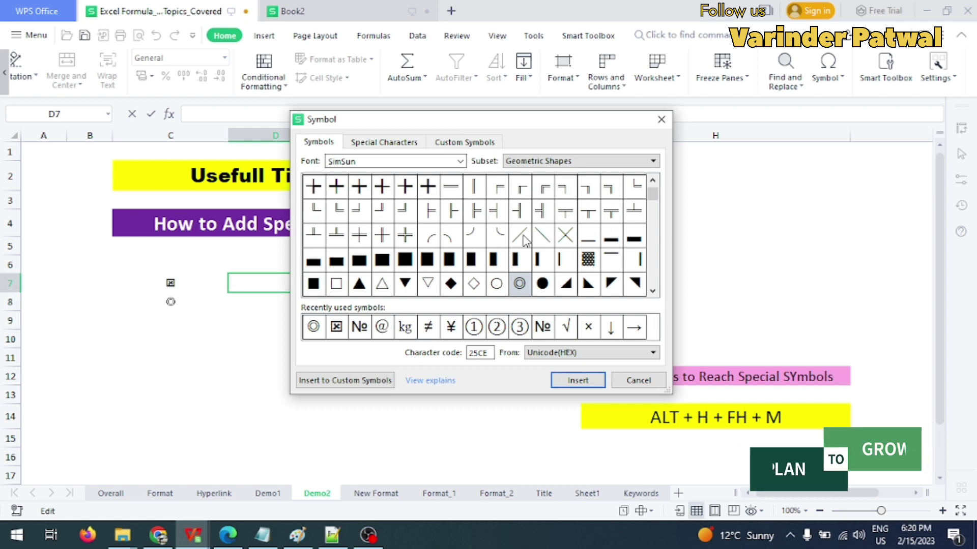
Change the Symbol dialog font to Segoe UI.
{"action": "left_click", "coordinate": [652, 291]}
{"action": "left_click", "coordinate": [652, 291]}
{"action": "left_click", "coordinate": [652, 292]}
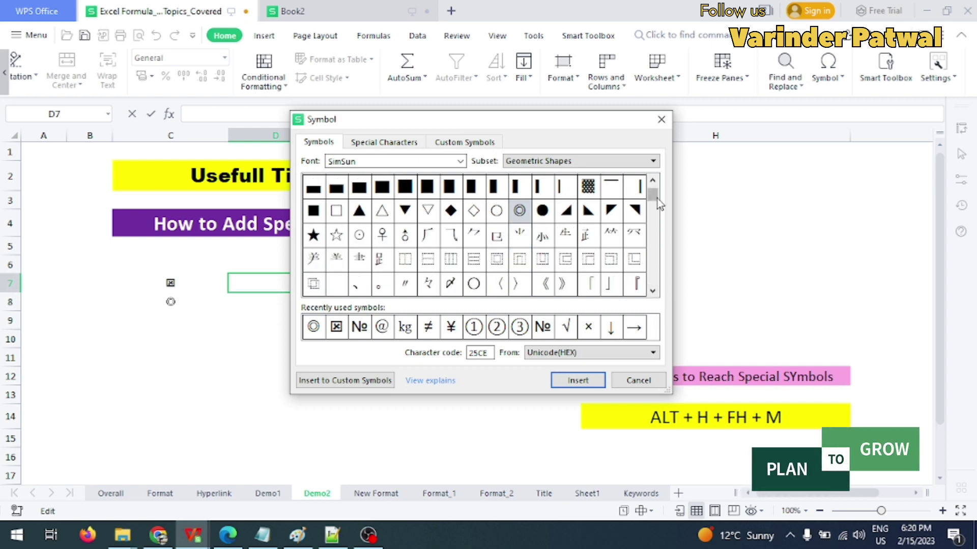
{"action": "left_click_drag", "start_coordinate": [656, 199], "coordinate": [656, 292]}
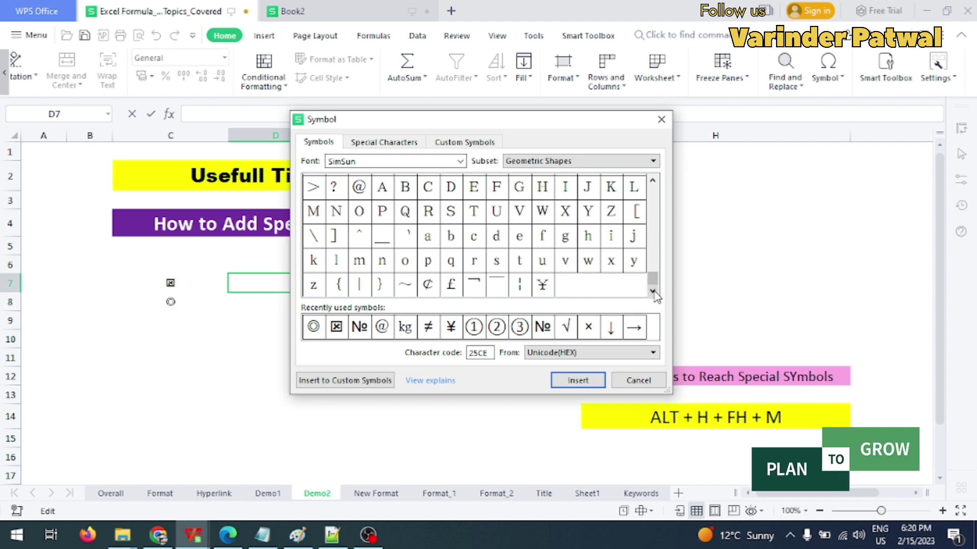
{"action": "left_click", "coordinate": [460, 162]}
{"action": "left_click", "coordinate": [430, 187]}
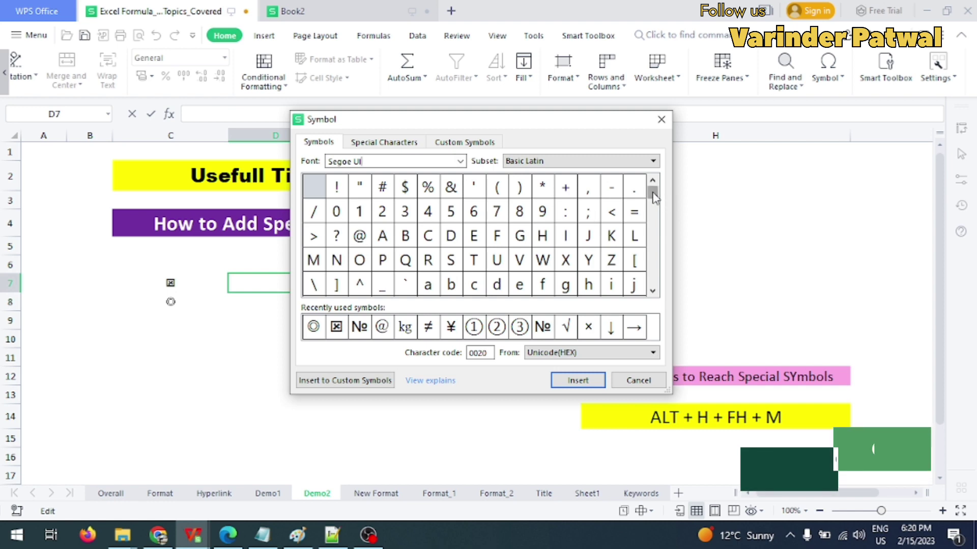
Find the Λ symbol in the Segoe UI grid and insert it into D7.
{"action": "left_click_drag", "start_coordinate": [653, 197], "coordinate": [654, 207]}
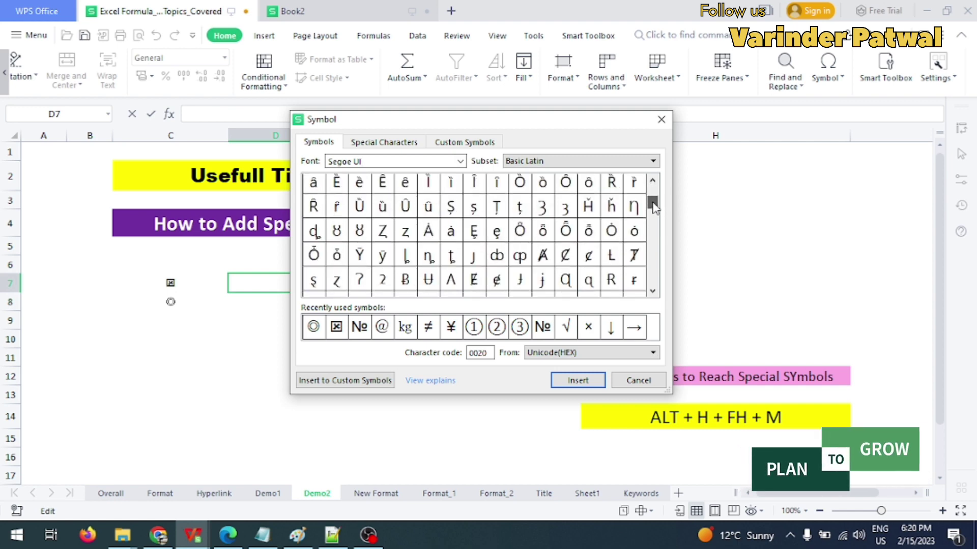
{"action": "scroll", "coordinate": [654, 208], "scroll_direction": "down", "scroll_amount": 1}
{"action": "left_click_drag", "start_coordinate": [655, 209], "coordinate": [655, 271]}
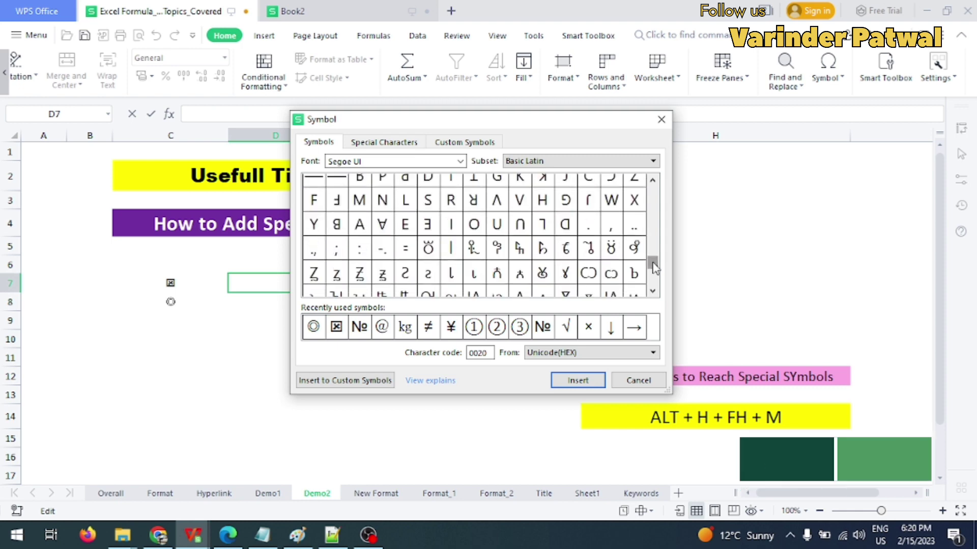
{"action": "left_click", "coordinate": [499, 201]}
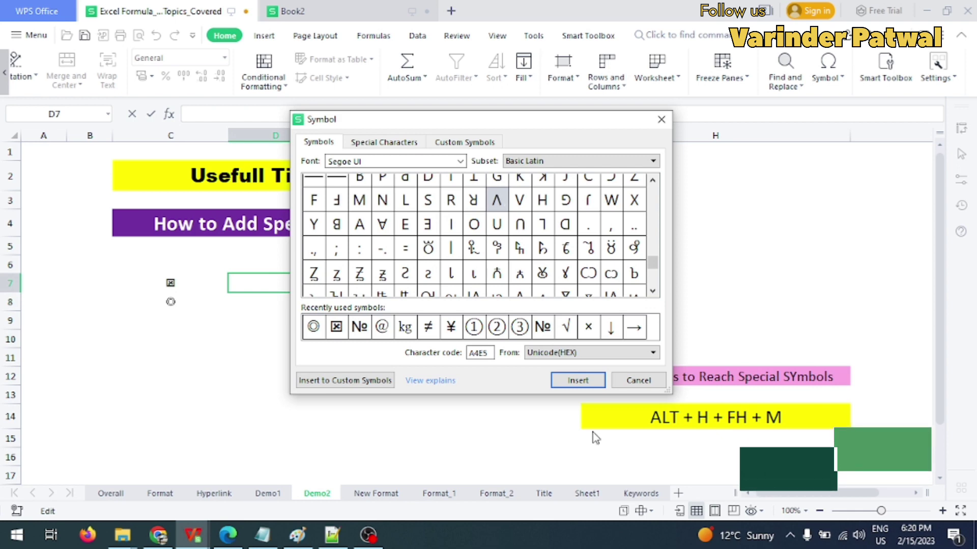
{"action": "left_click", "coordinate": [576, 383]}
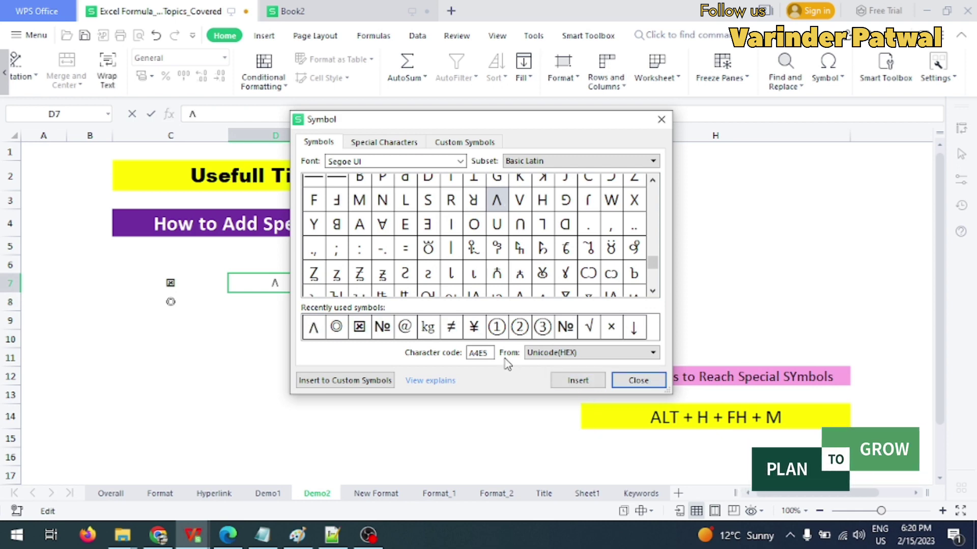
Insert the Arabic letter ي via the Armenian subset, then the circled ① into D7.
{"action": "left_click", "coordinate": [561, 164]}
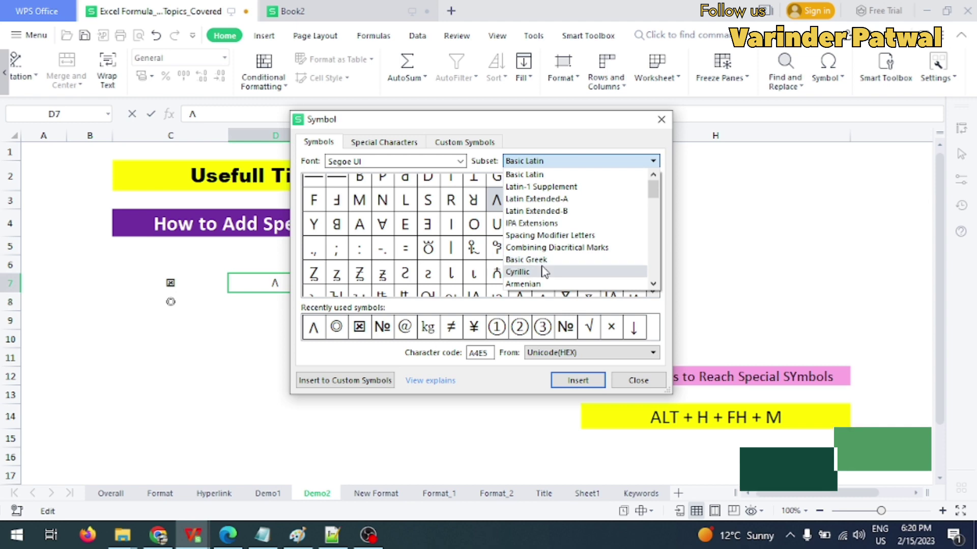
{"action": "left_click", "coordinate": [542, 285]}
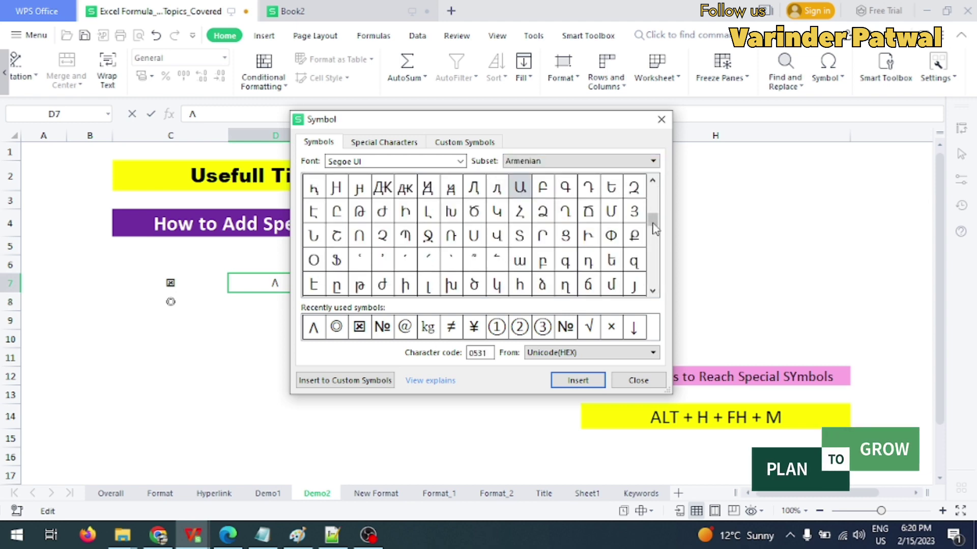
{"action": "mouse_move", "coordinate": [653, 224]}
{"action": "left_mouse_down"}
{"action": "mouse_move", "coordinate": [655, 181]}
{"action": "mouse_move", "coordinate": [655, 279]}
{"action": "left_mouse_up"}
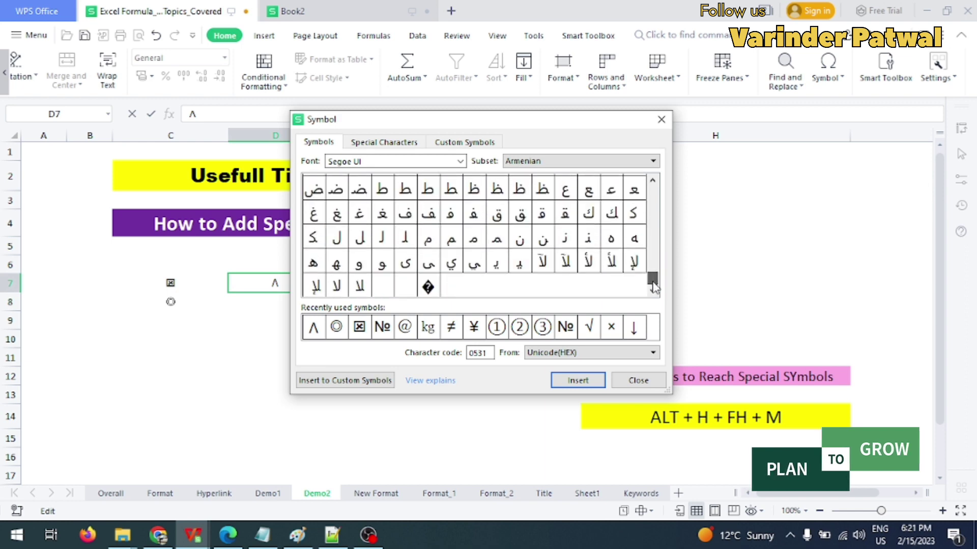
{"action": "left_click", "coordinate": [451, 263]}
{"action": "left_click", "coordinate": [578, 382]}
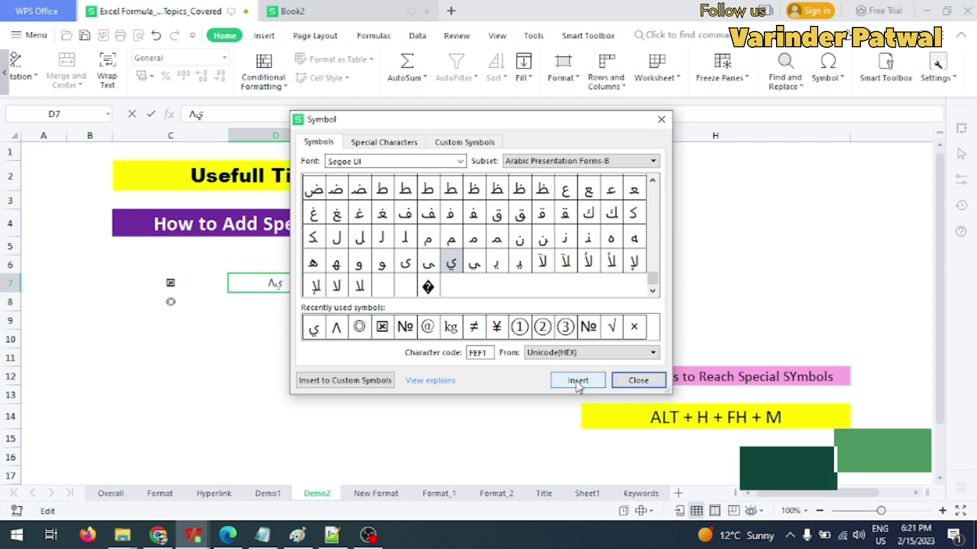
{"action": "left_click", "coordinate": [526, 330]}
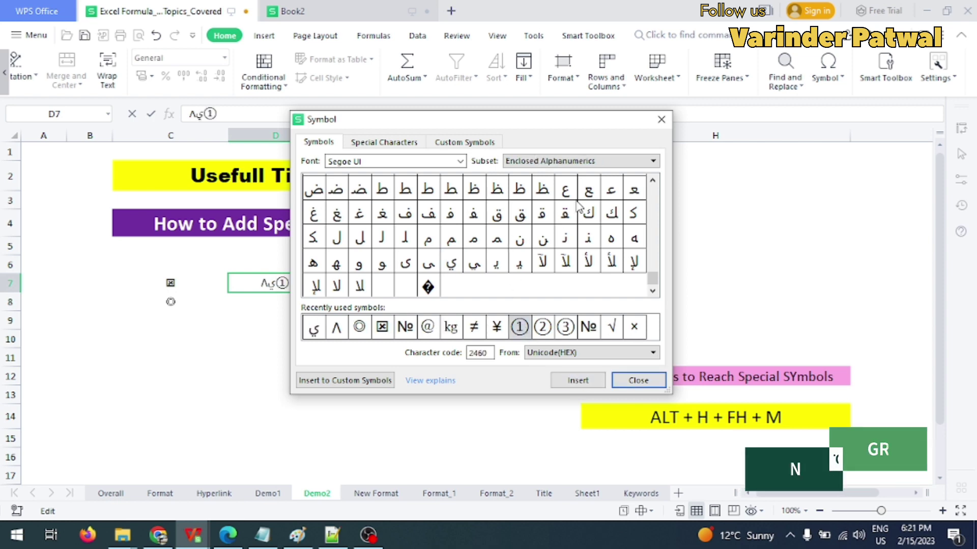
Insert the © Copyright character from the special characters list into D7.
{"action": "left_click", "coordinate": [370, 145]}
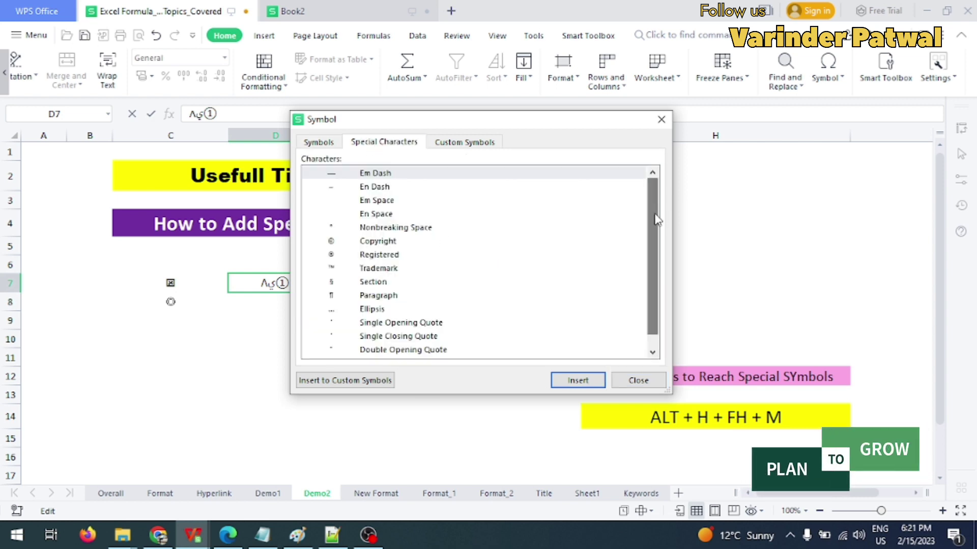
{"action": "left_click_drag", "start_coordinate": [656, 211], "coordinate": [656, 279]}
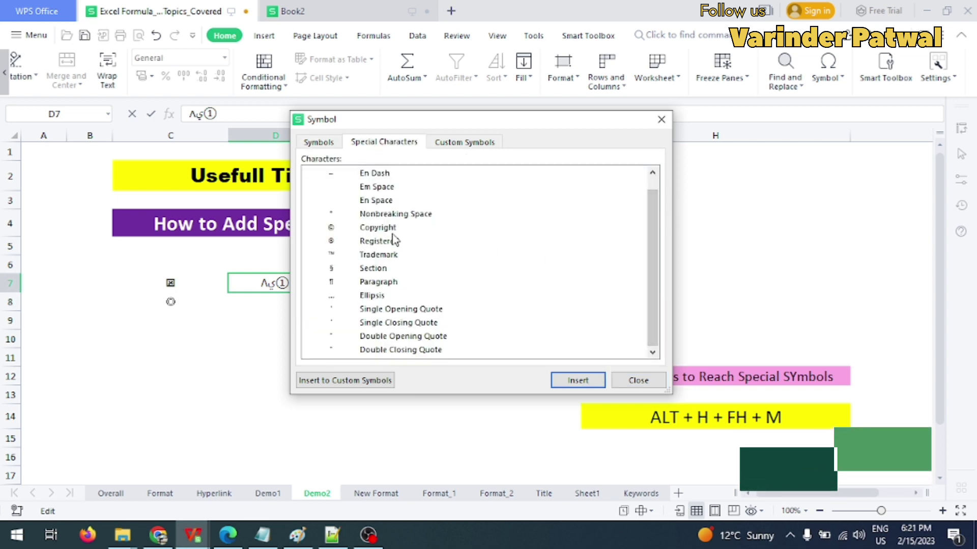
{"action": "left_click", "coordinate": [377, 228]}
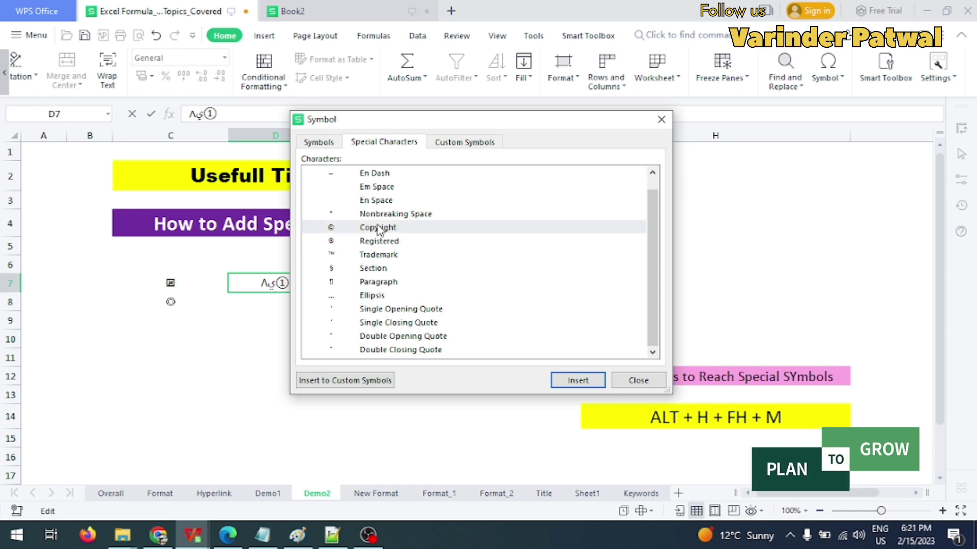
{"action": "left_click", "coordinate": [578, 379]}
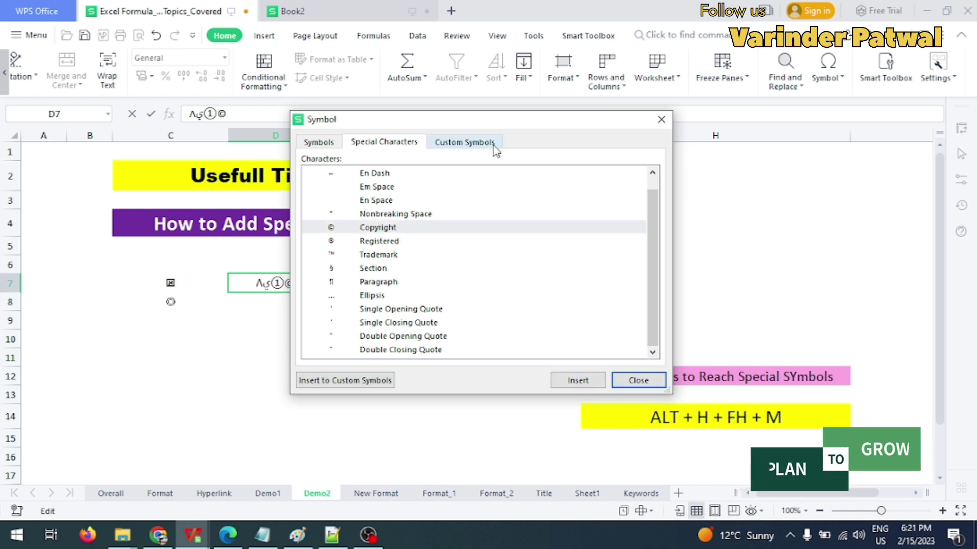
Review the custom symbol set, then insert the ¶ Paragraph mark into D7.
{"action": "left_click", "coordinate": [458, 144]}
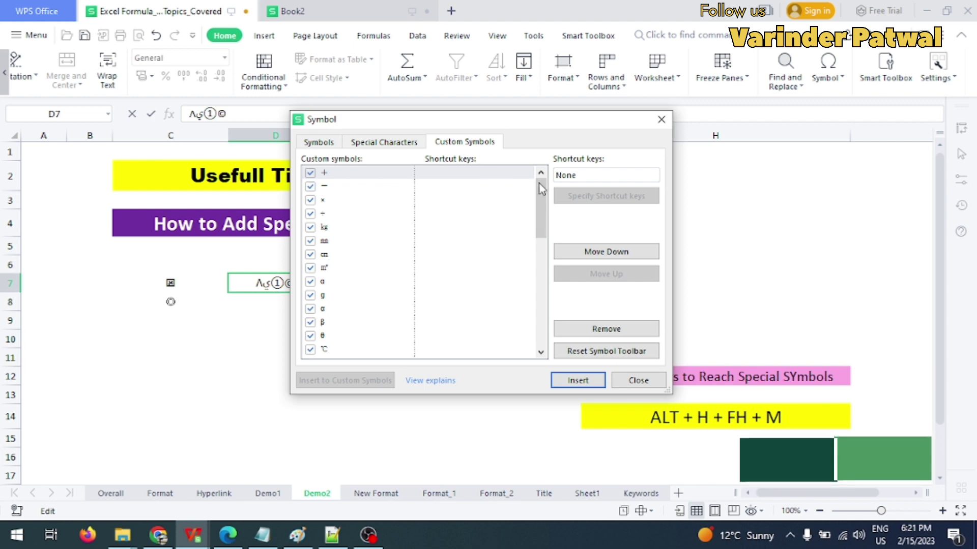
{"action": "left_click_drag", "start_coordinate": [540, 191], "coordinate": [545, 247]}
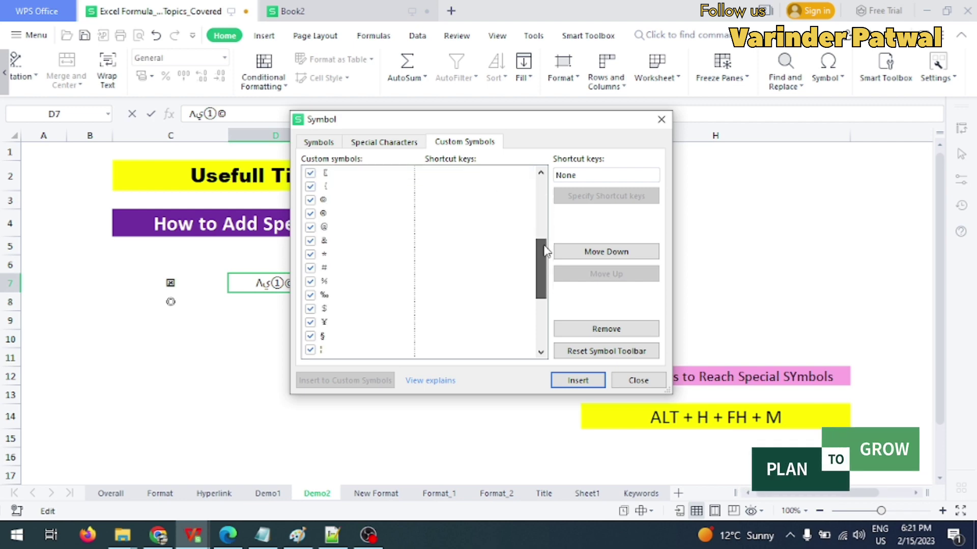
{"action": "left_click_drag", "start_coordinate": [544, 260], "coordinate": [547, 319]}
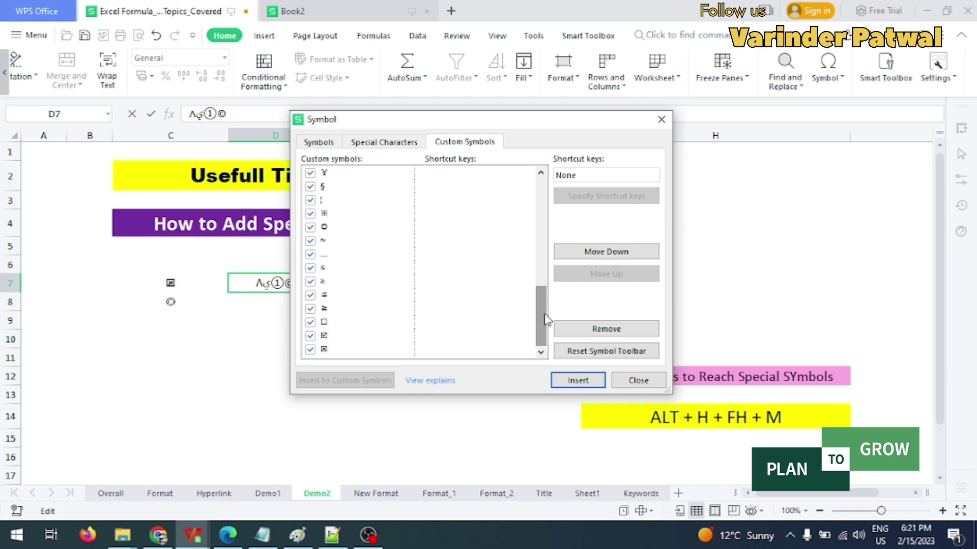
{"action": "left_click", "coordinate": [383, 145]}
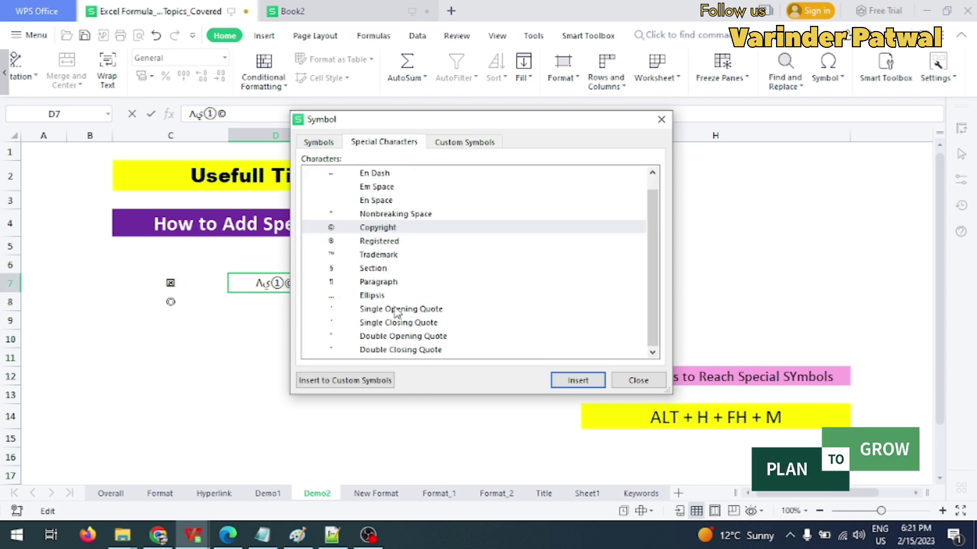
{"action": "left_click", "coordinate": [390, 286]}
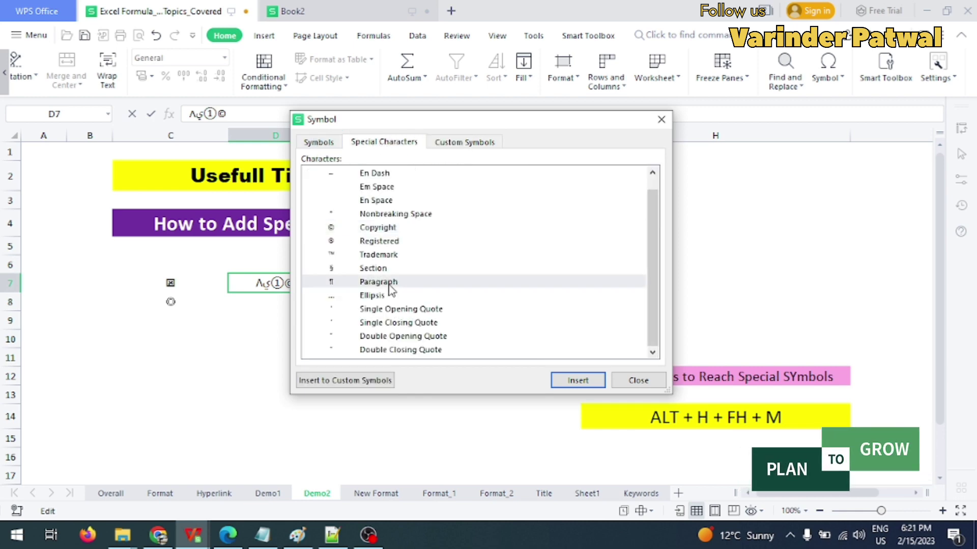
{"action": "left_click", "coordinate": [578, 381]}
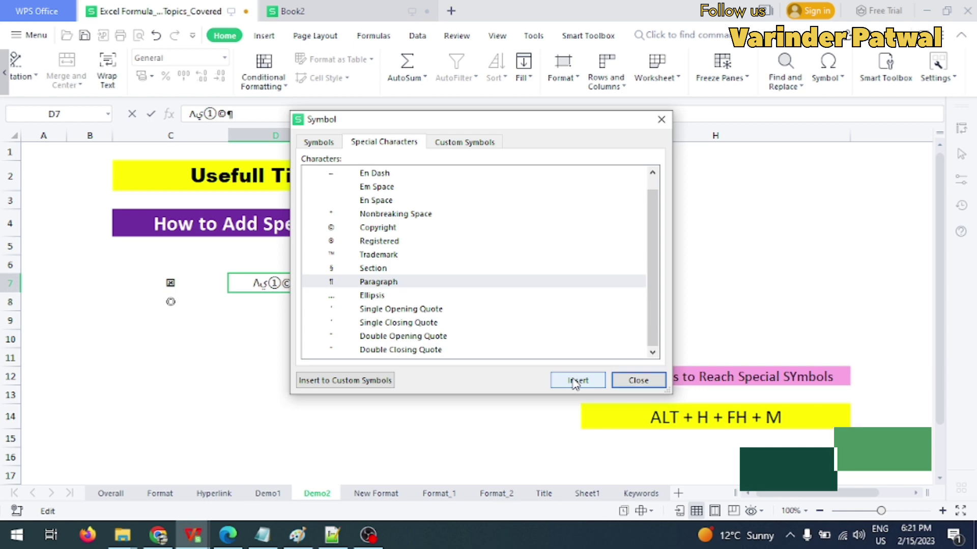
Insert the № sign from recently used symbols into D7.
{"action": "left_click", "coordinate": [312, 145]}
{"action": "mouse_move", "coordinate": [431, 123]}
{"action": "left_mouse_down"}
{"action": "mouse_move", "coordinate": [575, 128]}
{"action": "mouse_move", "coordinate": [566, 128]}
{"action": "left_mouse_up"}
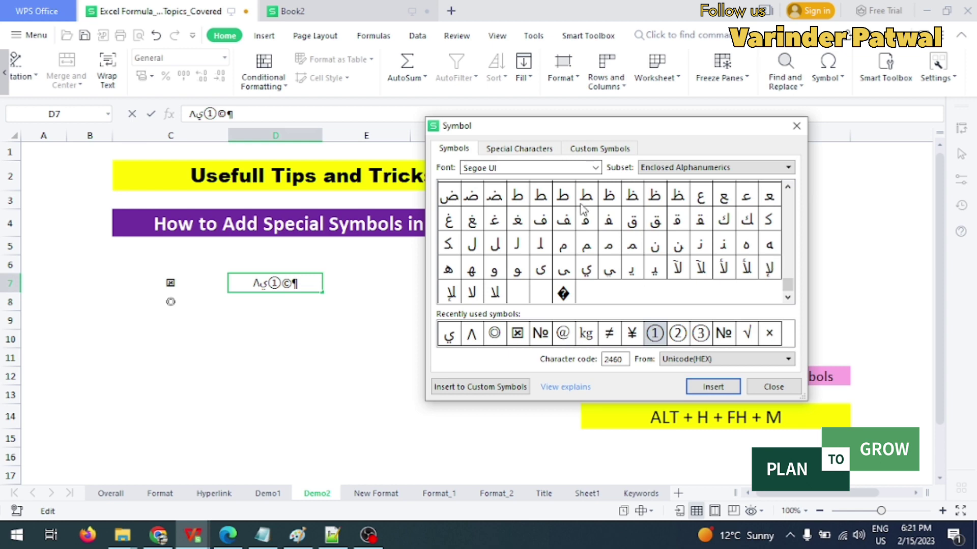
{"action": "left_click", "coordinate": [724, 333]}
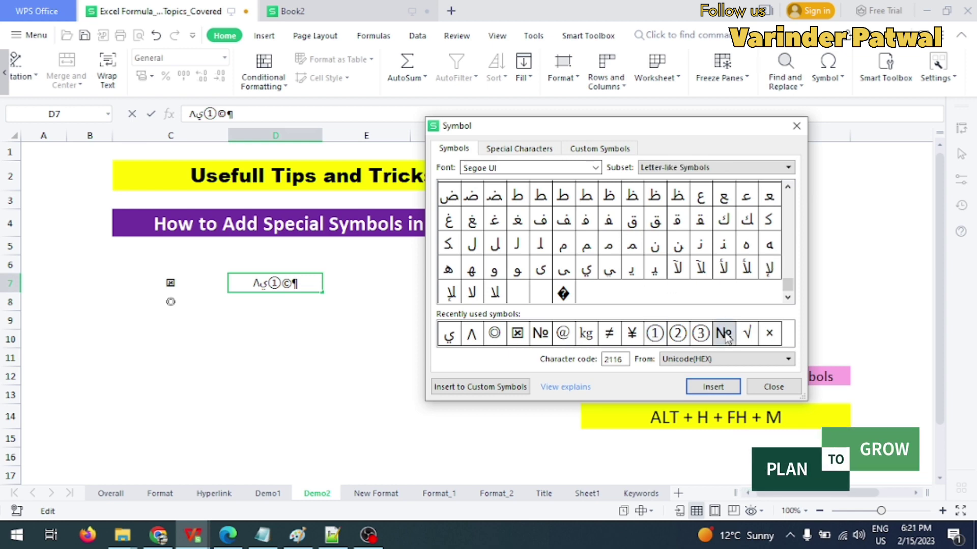
{"action": "left_click", "coordinate": [713, 387]}
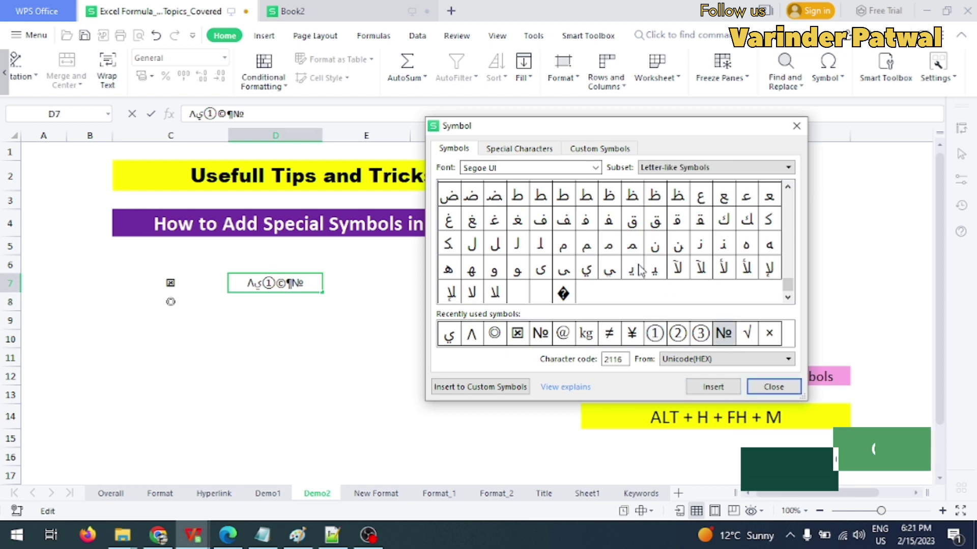
Insert a CJK ideograph from Yu Gothic UI Semibold into D7 and close the dialog.
{"action": "left_click", "coordinate": [595, 168]}
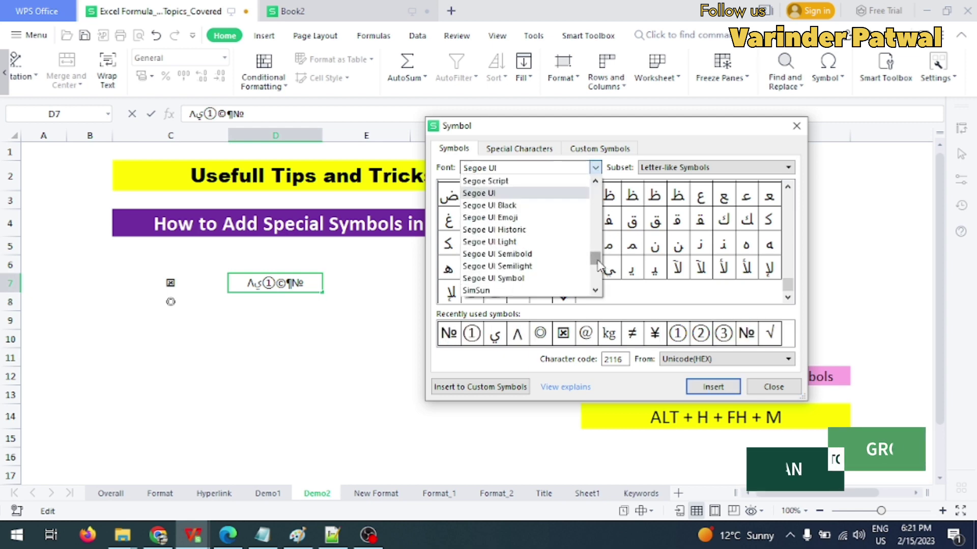
{"action": "left_click_drag", "start_coordinate": [599, 264], "coordinate": [601, 290]}
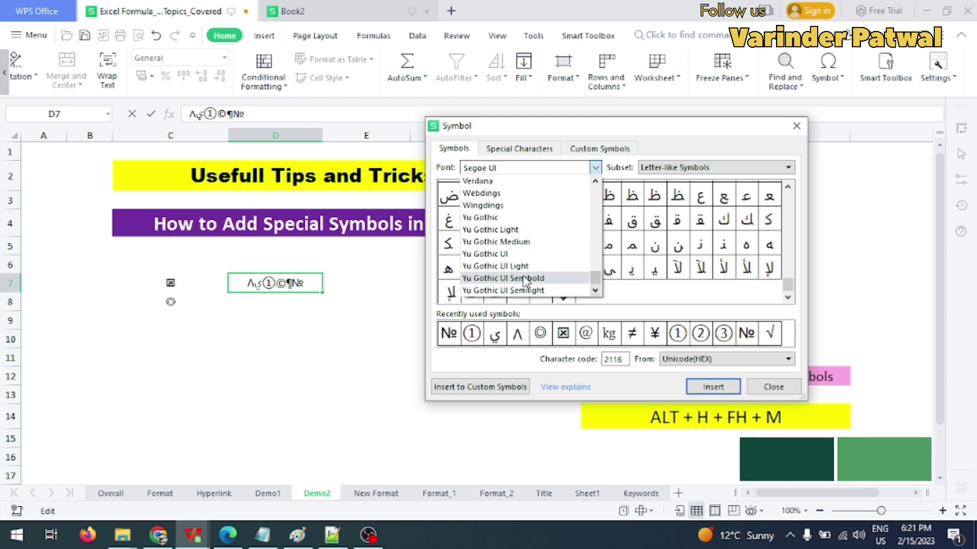
{"action": "left_click", "coordinate": [503, 278]}
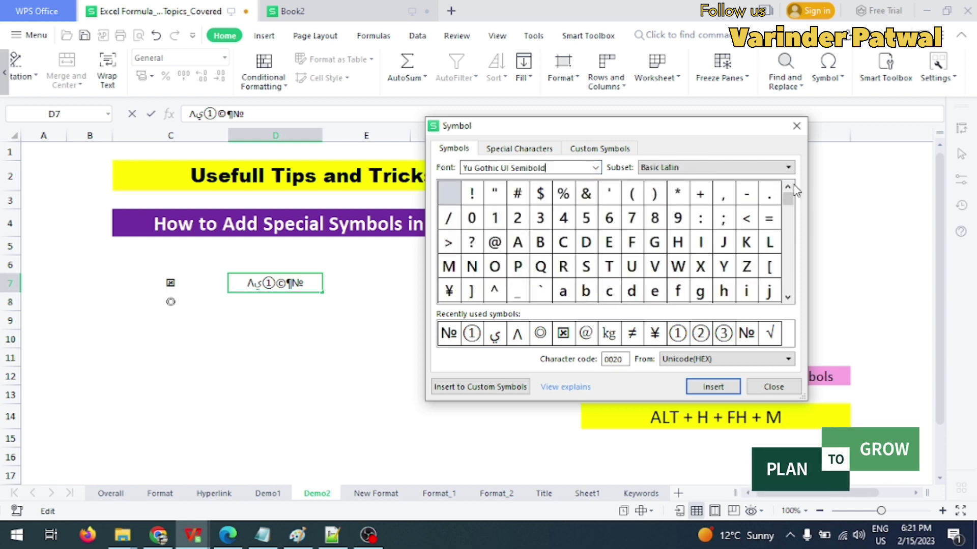
{"action": "left_click_drag", "start_coordinate": [789, 205], "coordinate": [741, 227]}
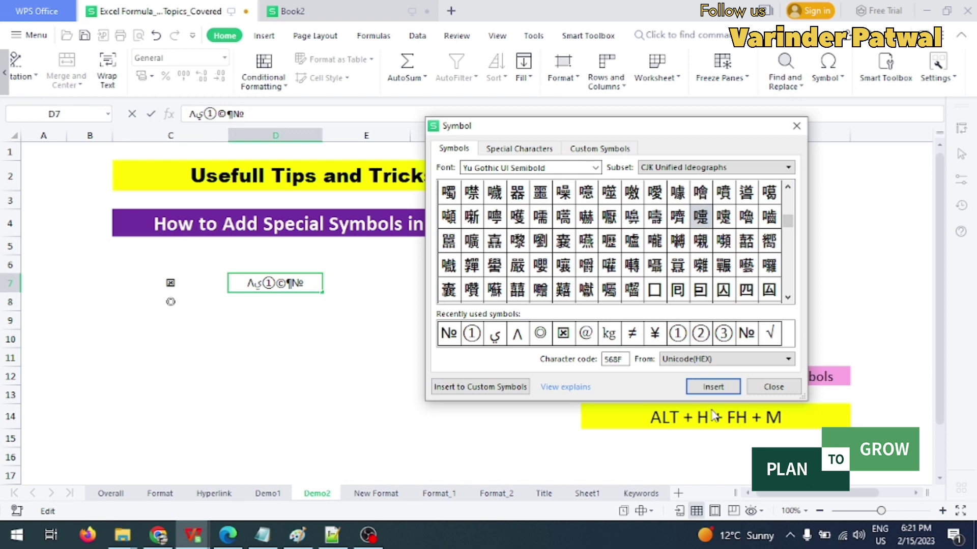
{"action": "left_click", "coordinate": [713, 386]}
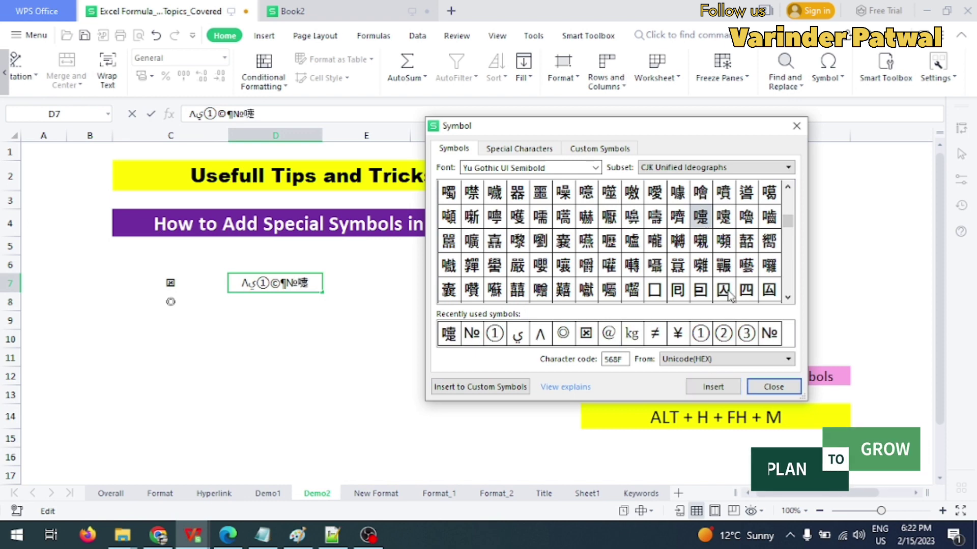
{"action": "left_click", "coordinate": [765, 386]}
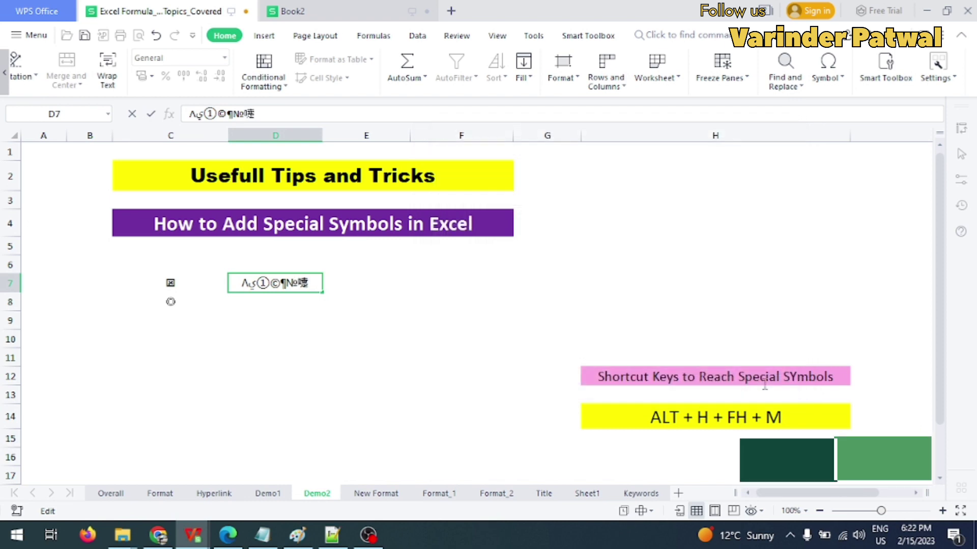
{"action": "left_click", "coordinate": [293, 320]}
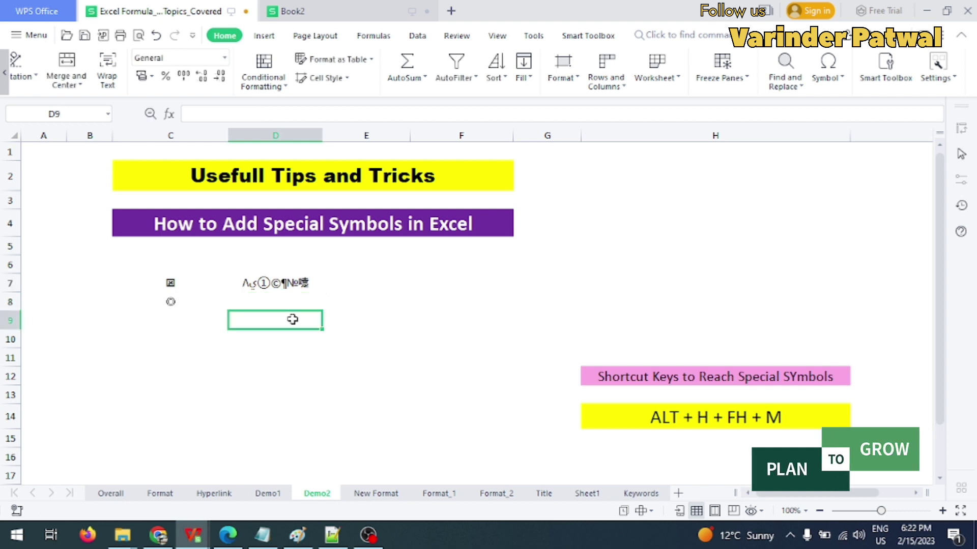
{"action": "left_click", "coordinate": [248, 276]}
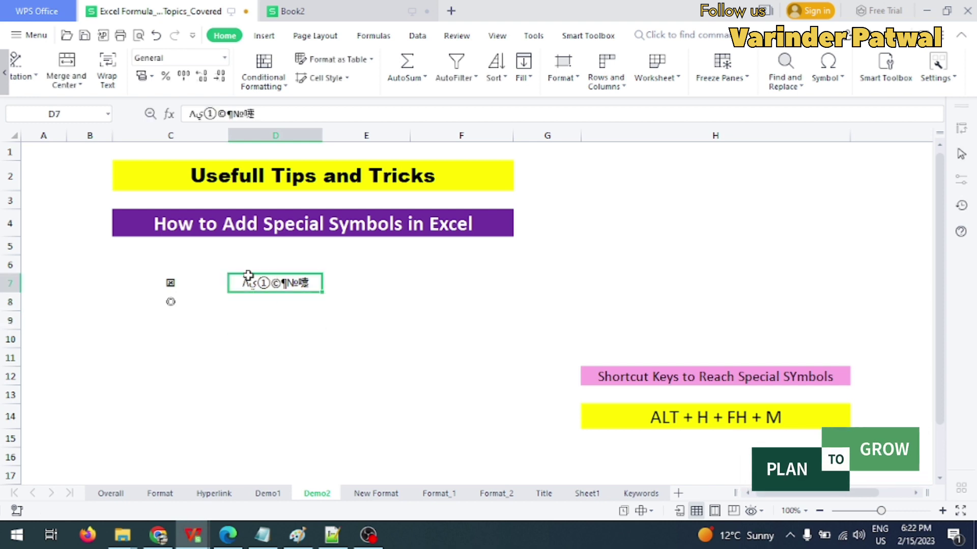
{"action": "left_click", "coordinate": [361, 286]}
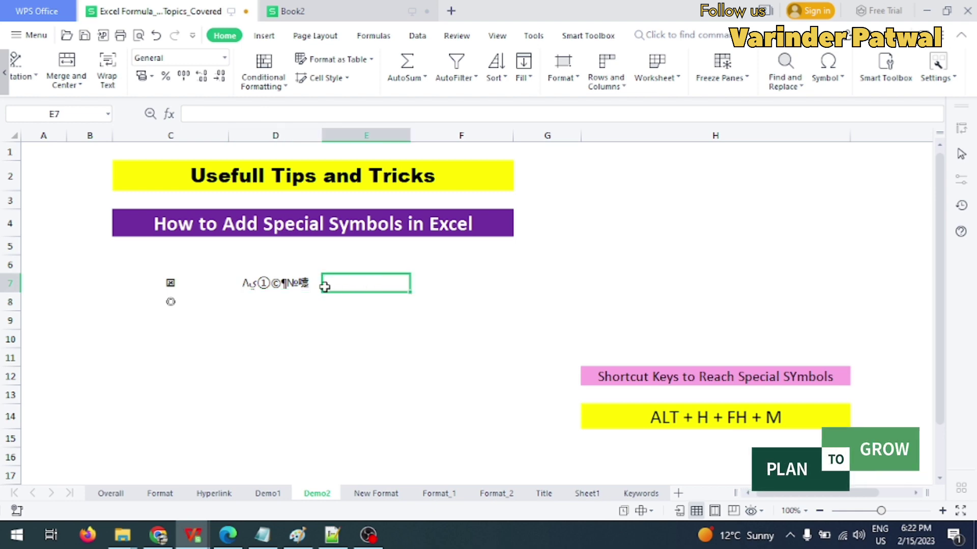
{"action": "left_click", "coordinate": [692, 416]}
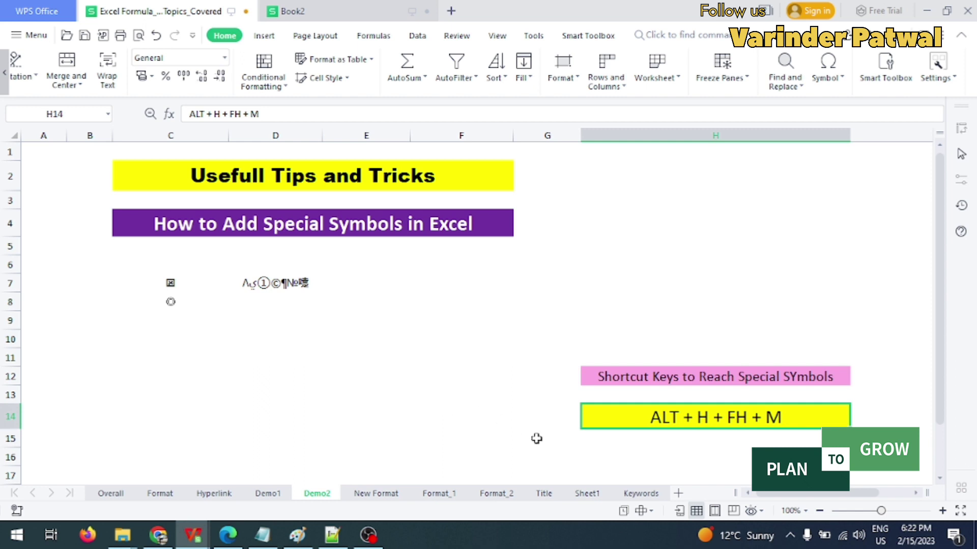
{"action": "left_click", "coordinate": [307, 409]}
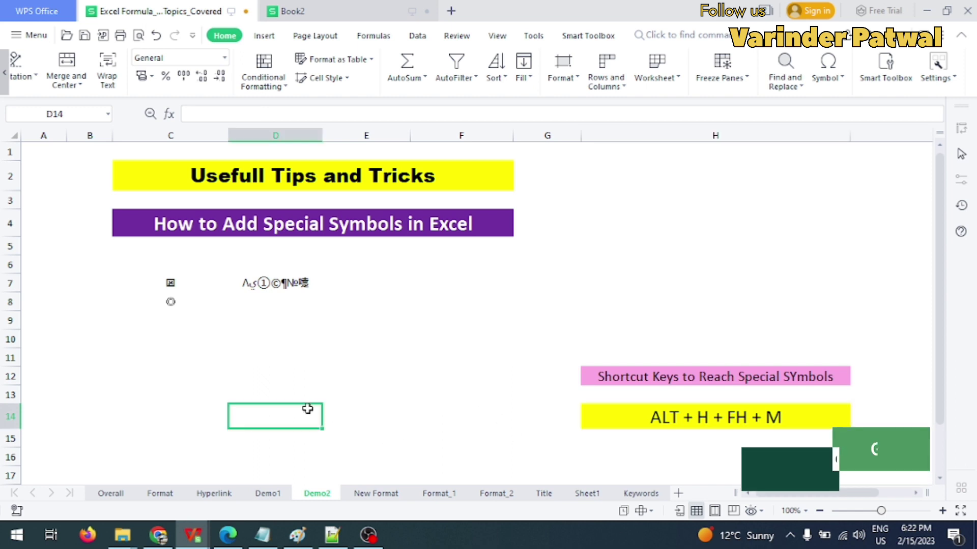
{"action": "left_click", "coordinate": [629, 446]}
Enter the note 'HOME >> SYMBOL' in H15 and reselect that cell.
{"action": "type", "text": "HOME >> S"}
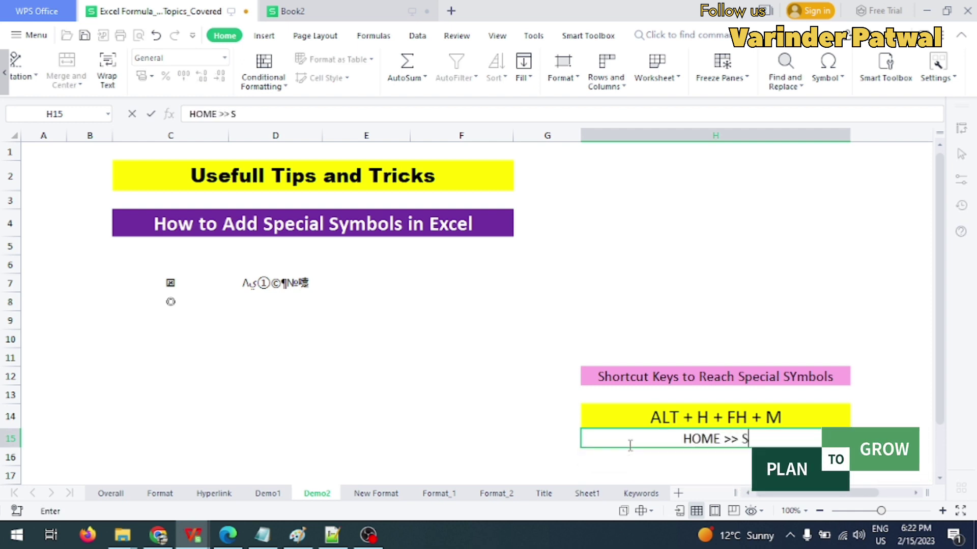
{"action": "type", "text": "YMBOL"}
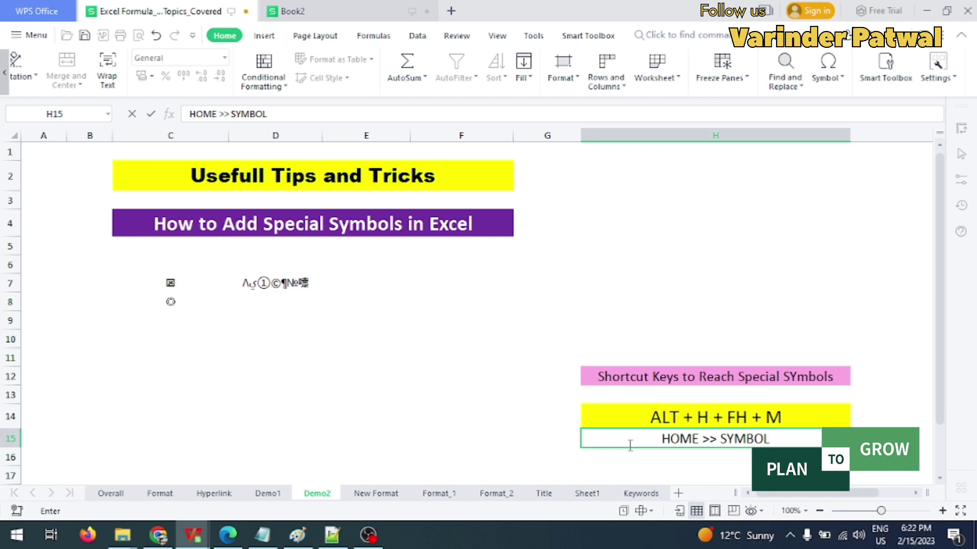
{"action": "key", "text": "Escape"}
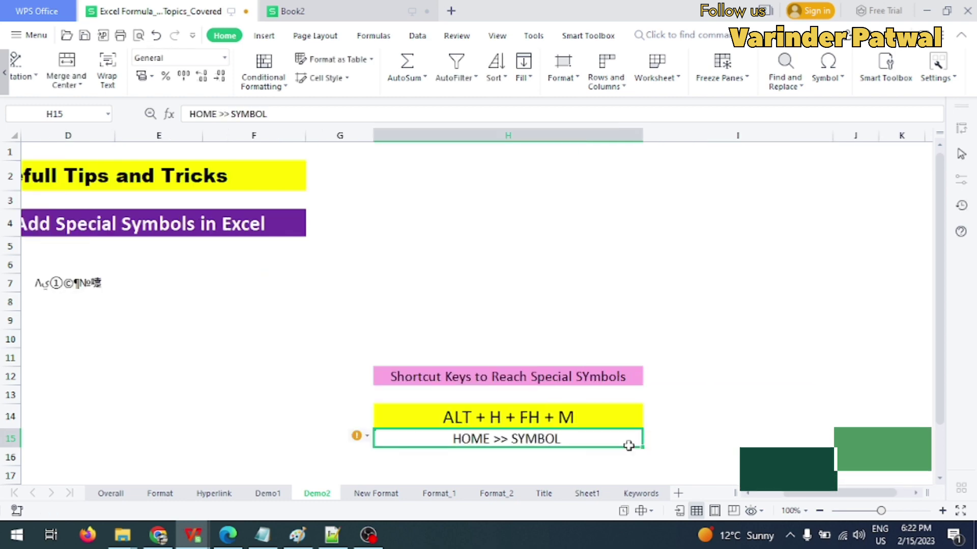
{"action": "key", "text": "Home"}
{"action": "left_click", "coordinate": [629, 446]}
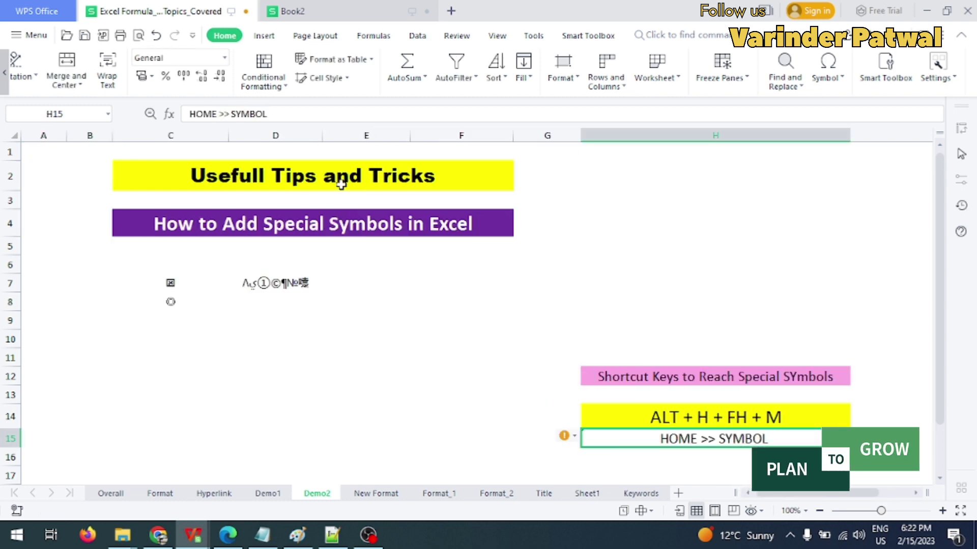
Fill H15 with yellow and dismiss its error-check warning options.
{"action": "left_click", "coordinate": [6, 74]}
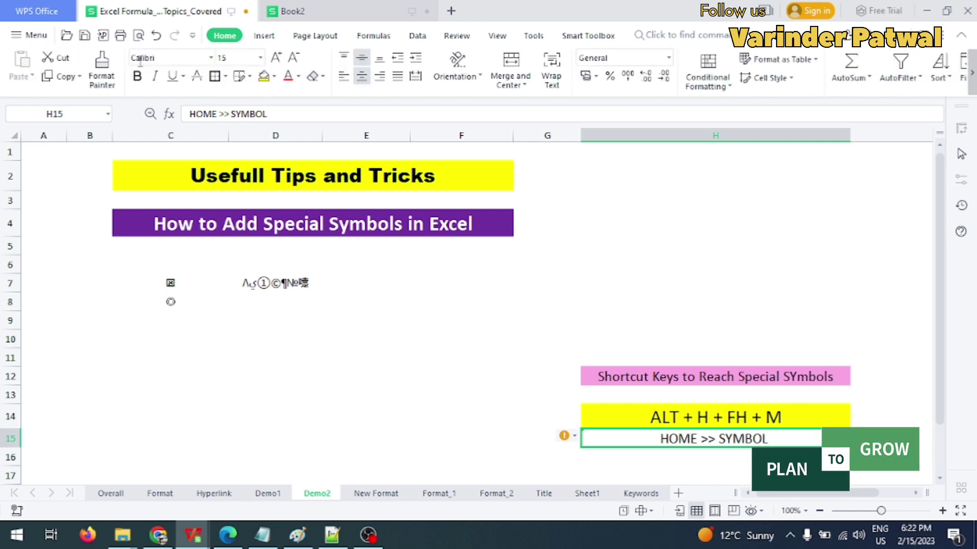
{"action": "left_click", "coordinate": [264, 77]}
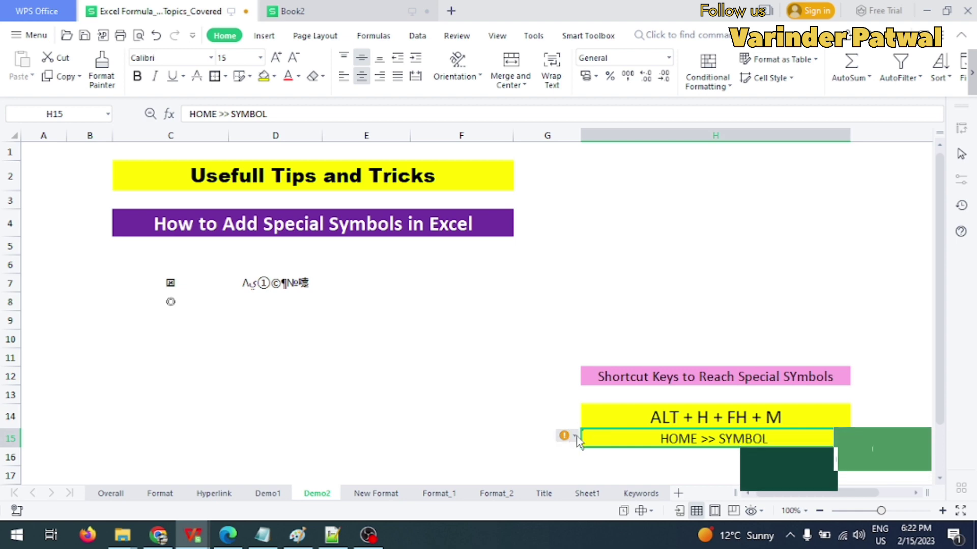
{"action": "left_click", "coordinate": [576, 437]}
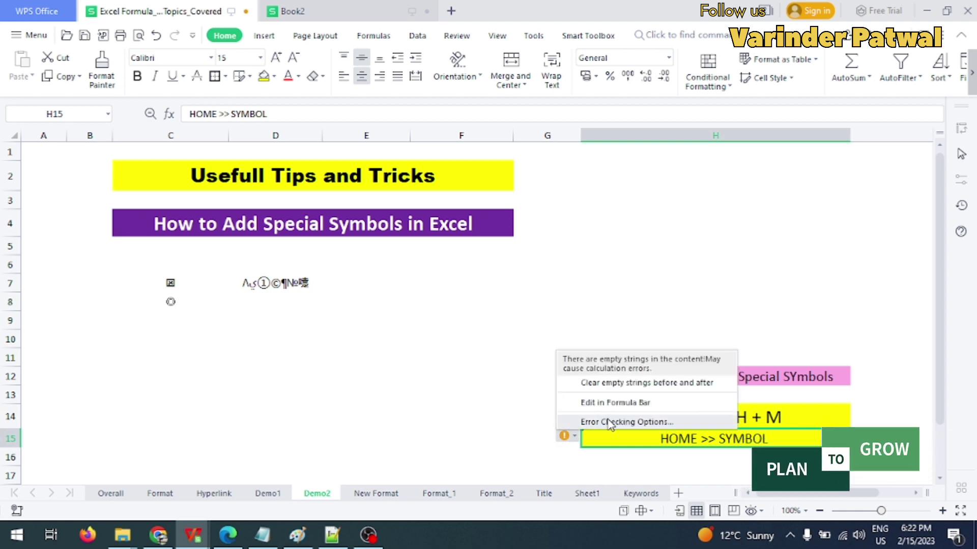
{"action": "left_click", "coordinate": [612, 384]}
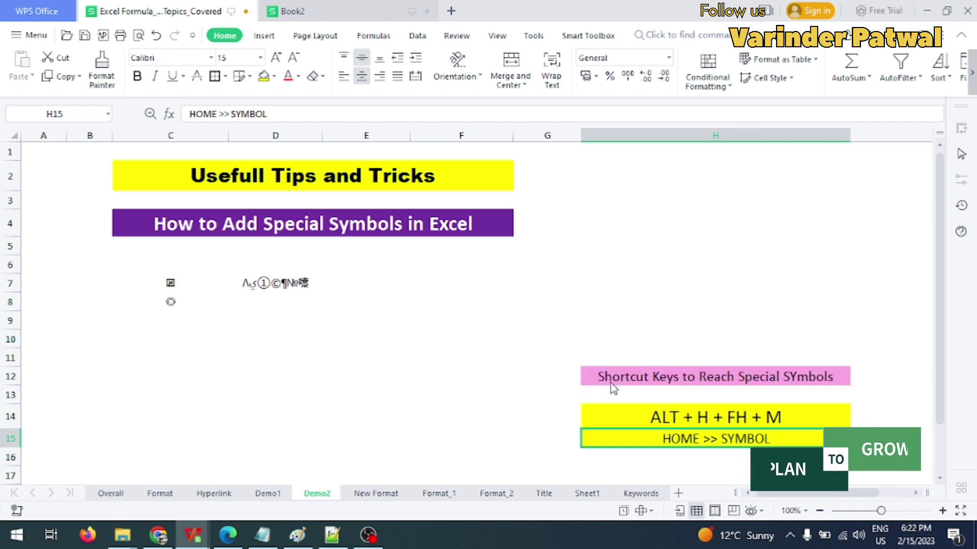
Select the symbol examples in range C6:D10.
{"action": "left_click", "coordinate": [503, 445]}
{"action": "left_click", "coordinate": [590, 437]}
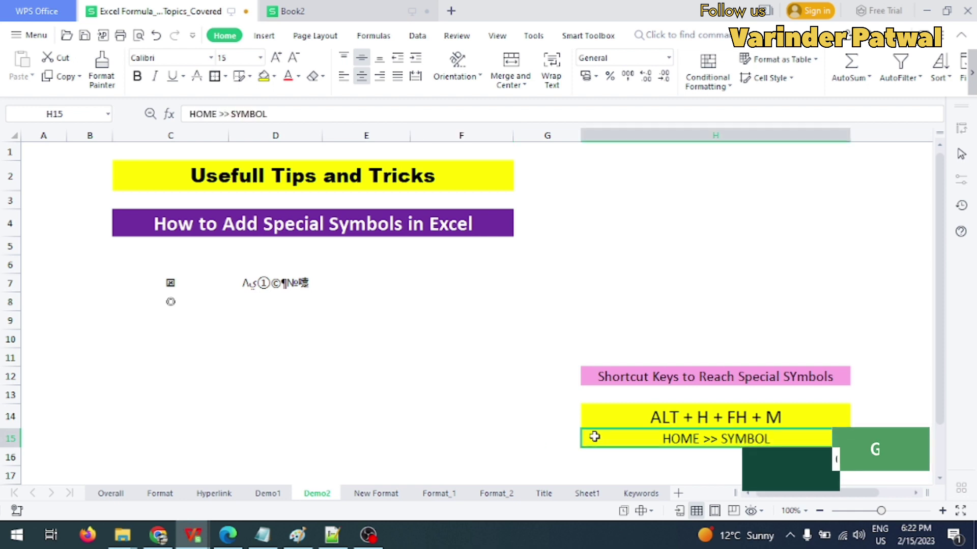
{"action": "left_click_drag", "start_coordinate": [184, 264], "coordinate": [304, 335]}
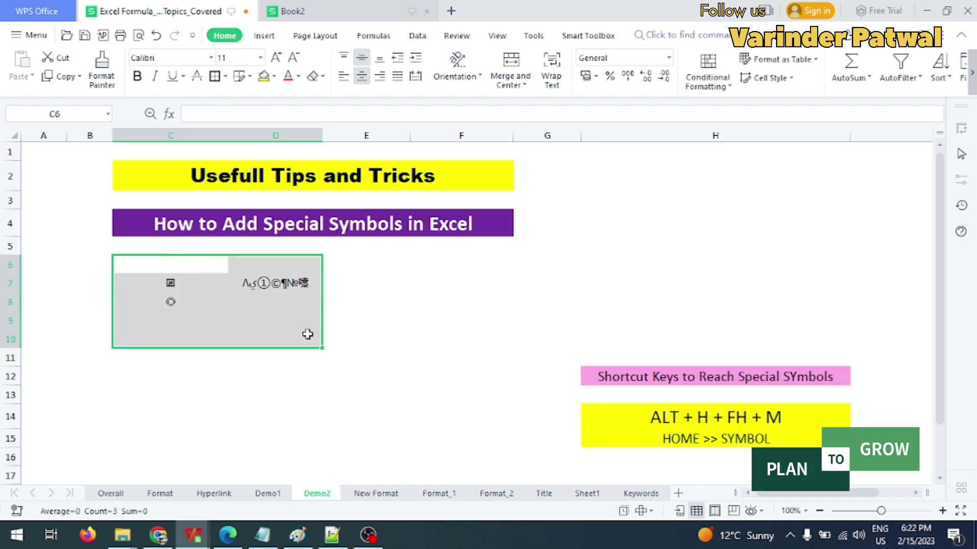
{"action": "left_click", "coordinate": [442, 318]}
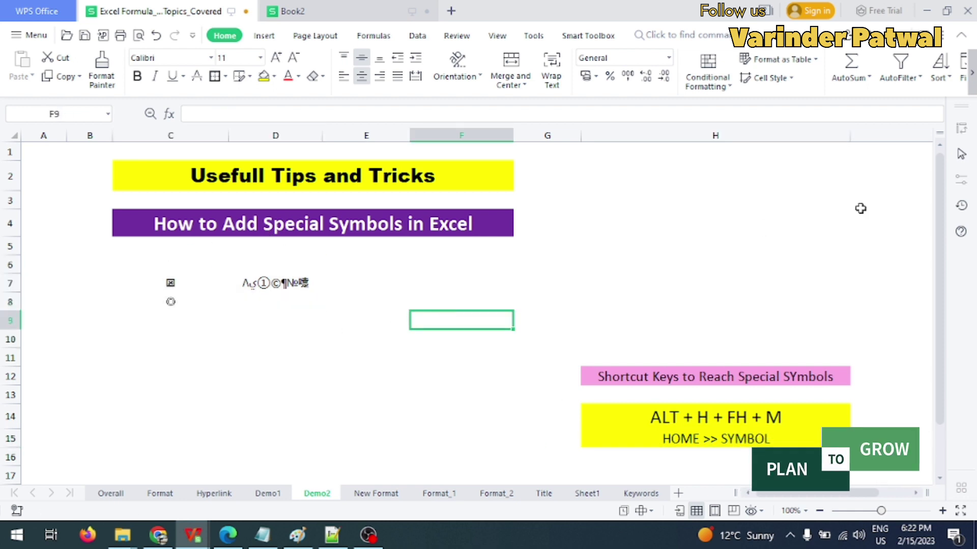
{"action": "left_click", "coordinate": [264, 334]}
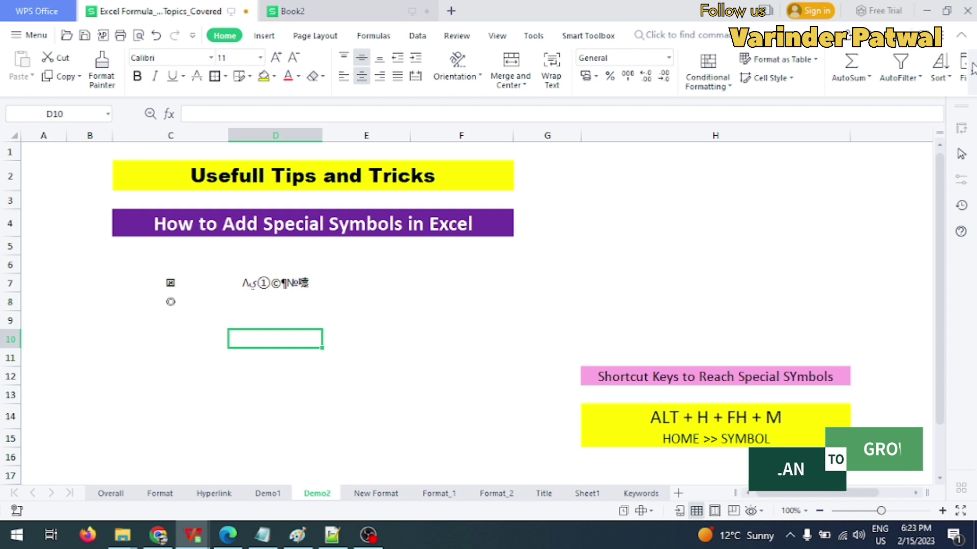
{"action": "key", "text": "alt"}
{"action": "key", "text": "h"}
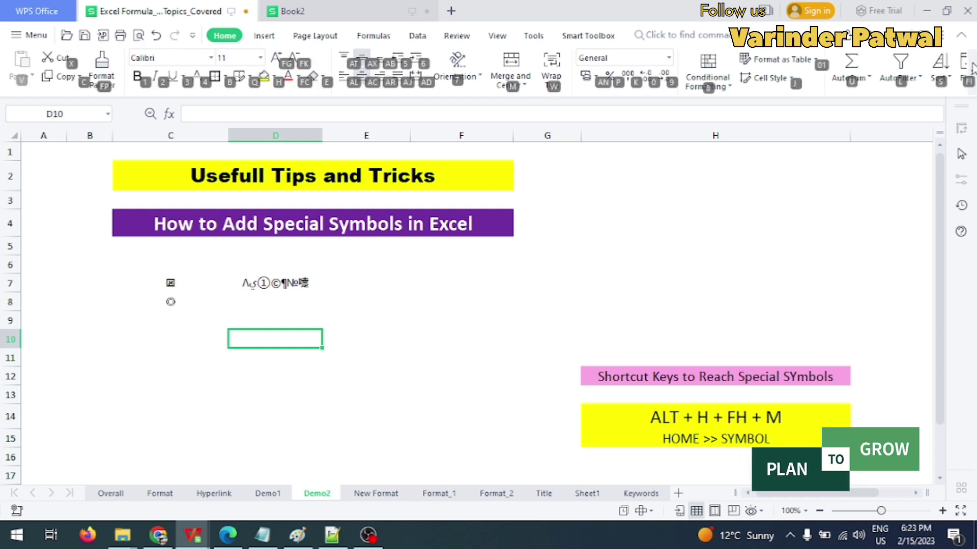
{"action": "left_click", "coordinate": [964, 79]}
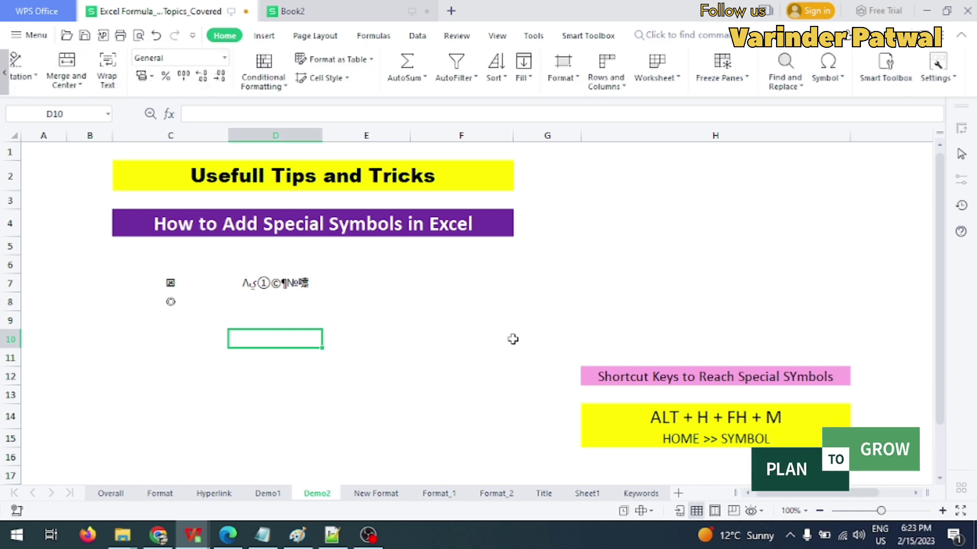
Open the Symbol quick list with Alt, H, FH and scroll through its recent and custom symbols.
{"action": "key", "text": "alt+h"}
{"action": "key", "text": "f"}
{"action": "key", "text": "h"}
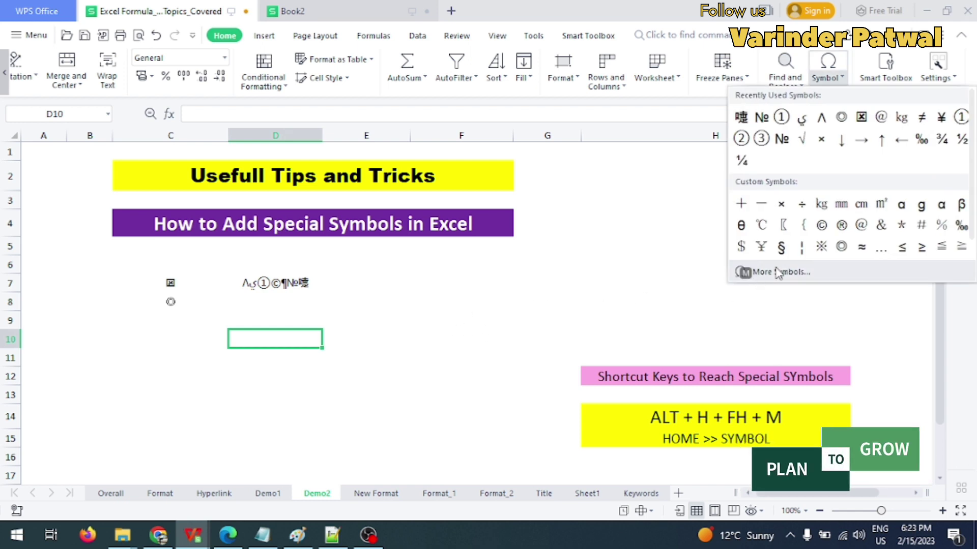
{"action": "scroll", "coordinate": [973, 191], "scroll_direction": "down", "scroll_amount": 1}
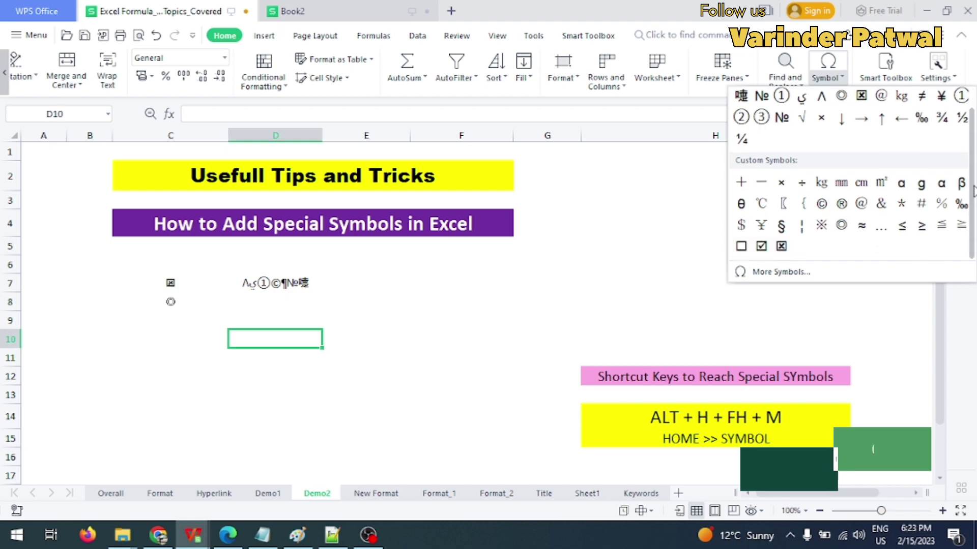